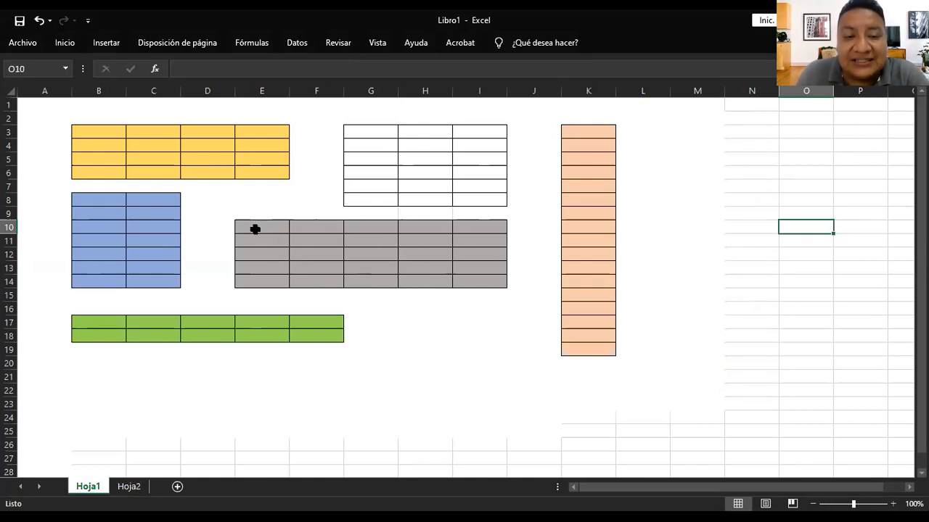
- Merge and center cells E10:I10 across the first row of the gray table
drag(252, 228, 470, 227)
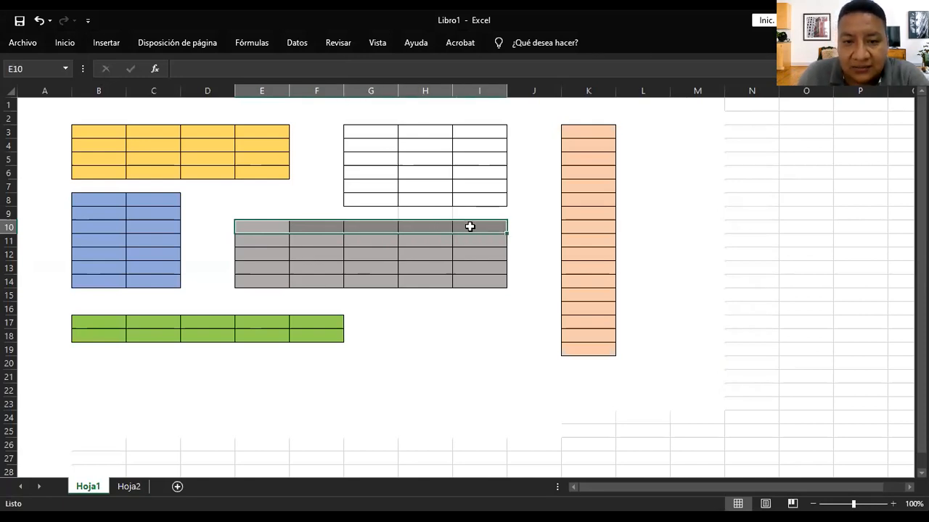
right_click(470, 226)
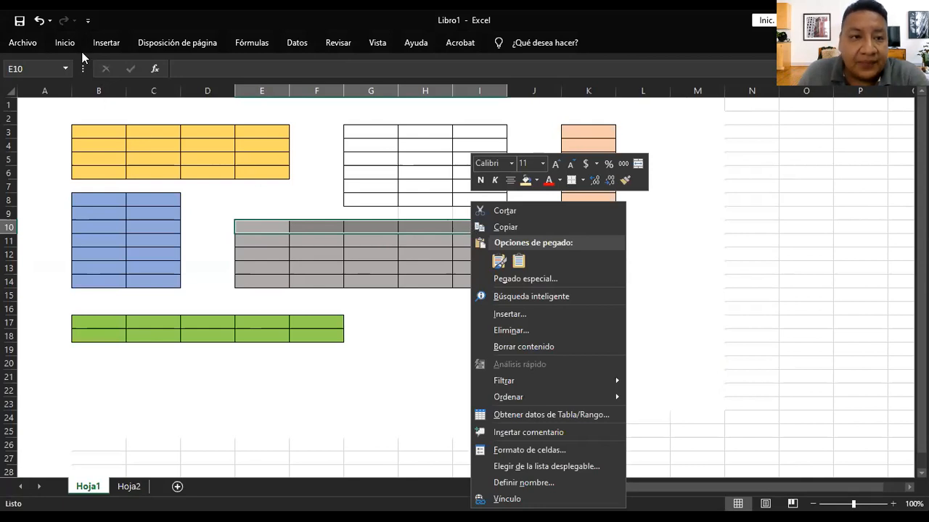
click(61, 44)
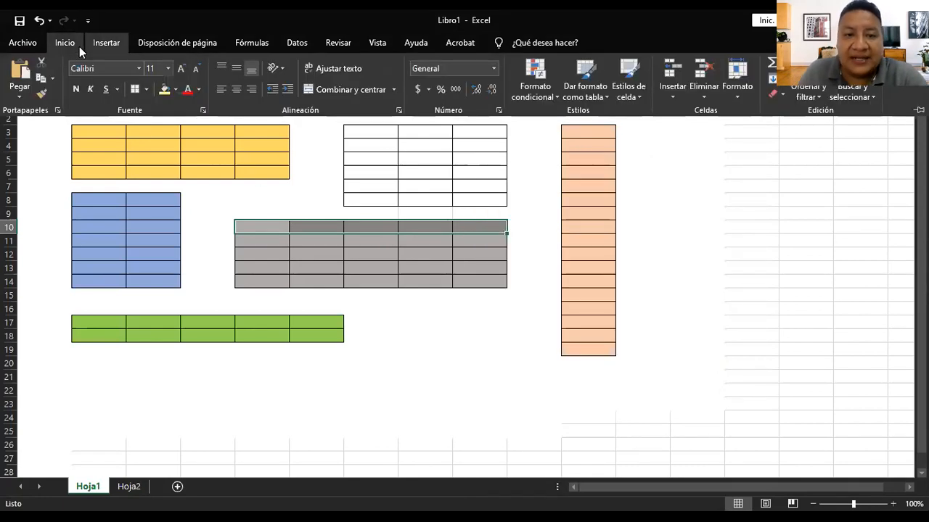
click(333, 90)
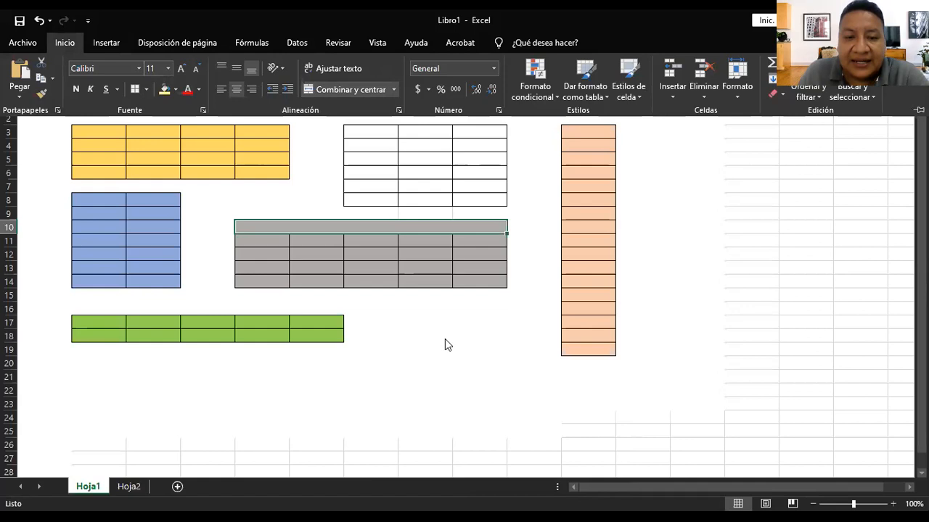
click(265, 224)
click(436, 349)
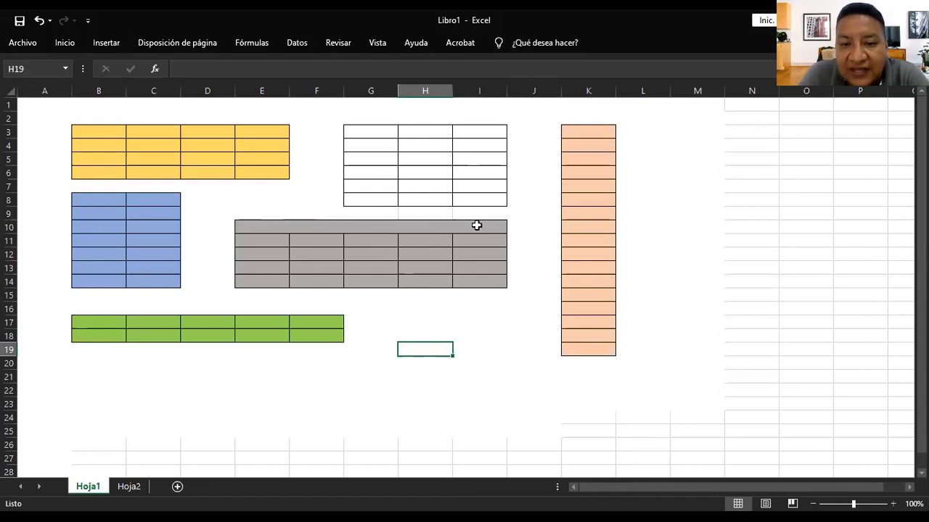
- Enter the title "horario" in the merged top row of the gray table
click(317, 225)
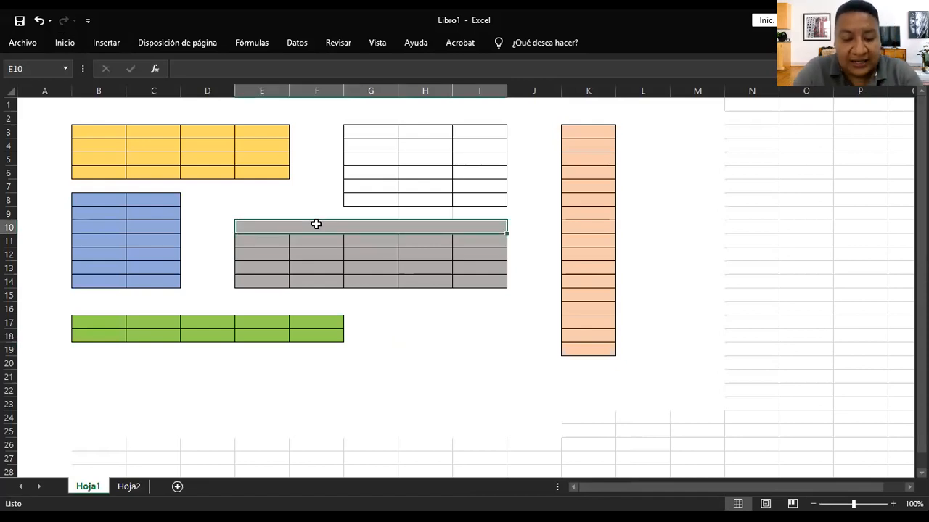
text(horario)
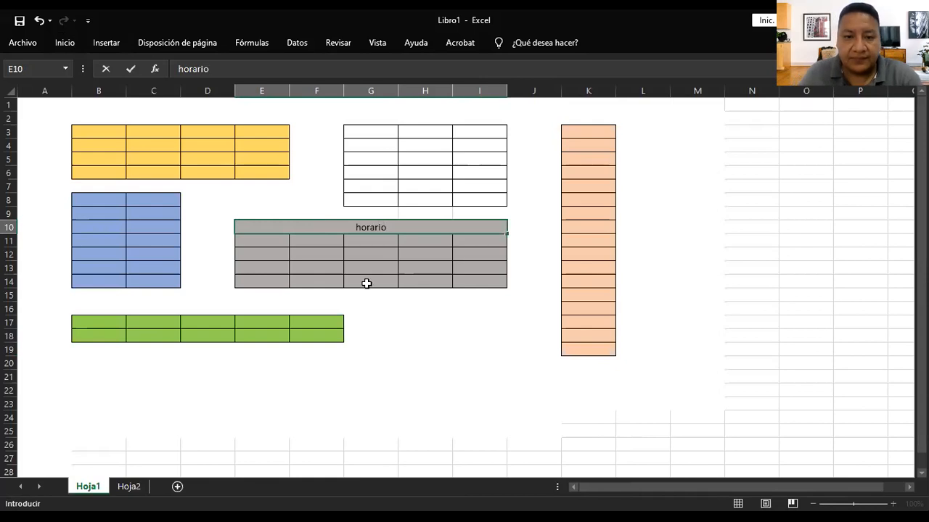
click(409, 337)
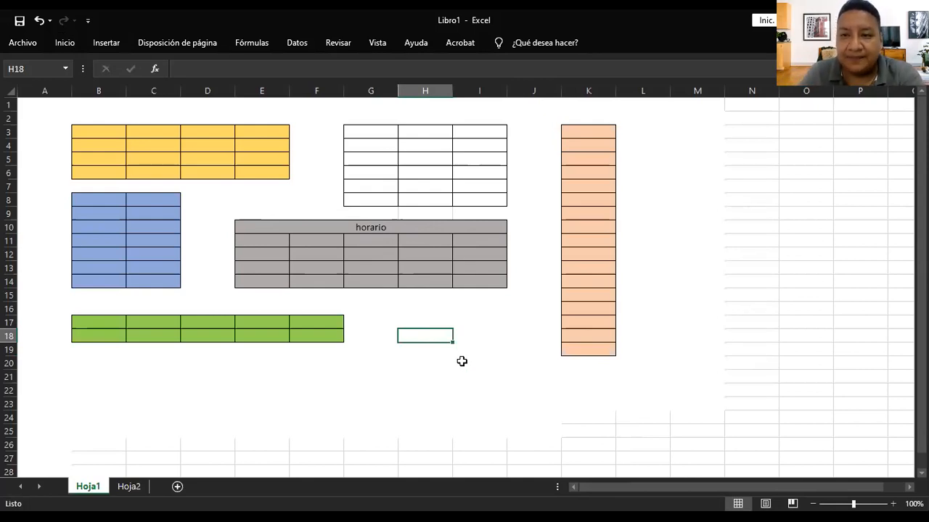
- Merge and center cells E11:E14 in the gray table's first column
click(268, 238)
drag(269, 238, 264, 293)
click(263, 291)
drag(262, 240, 261, 280)
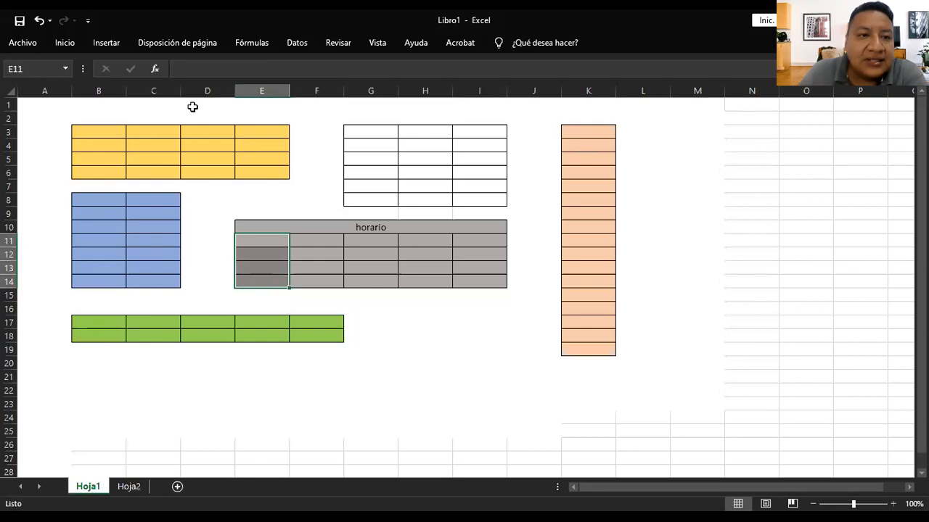
click(66, 43)
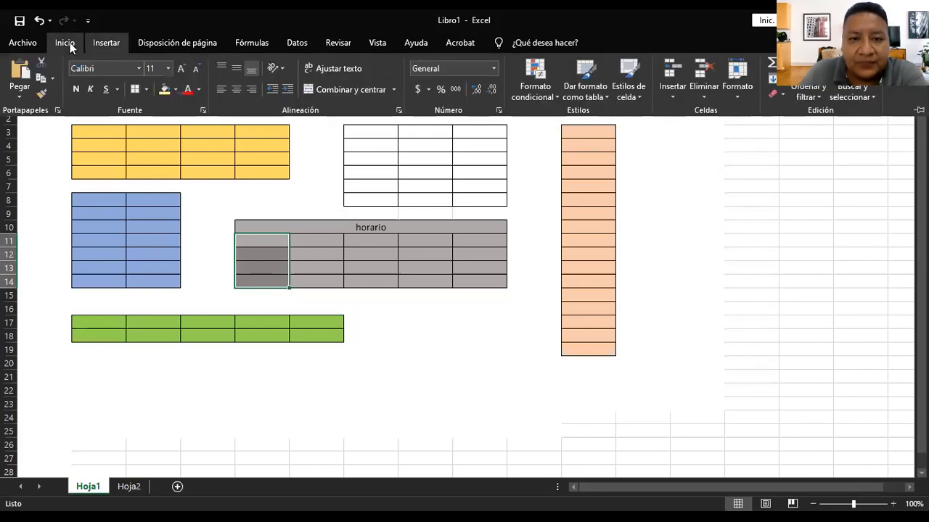
click(339, 87)
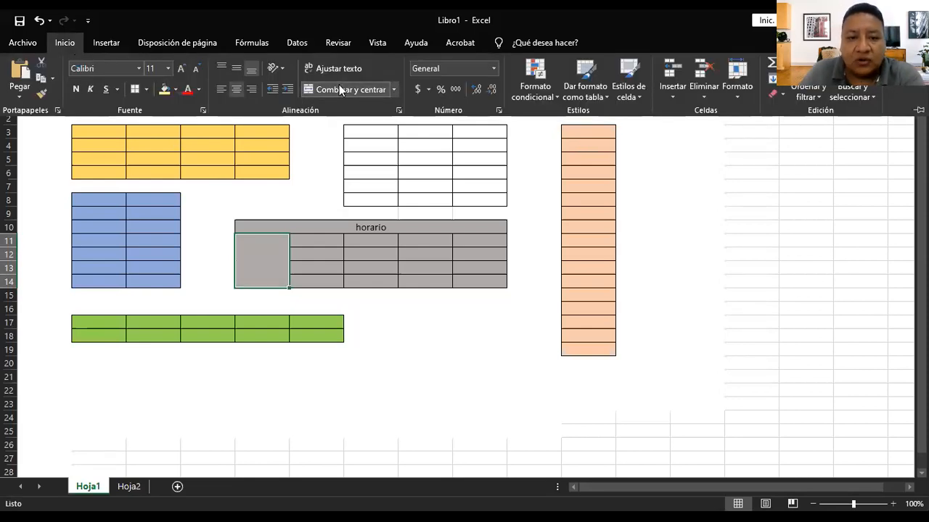
click(471, 341)
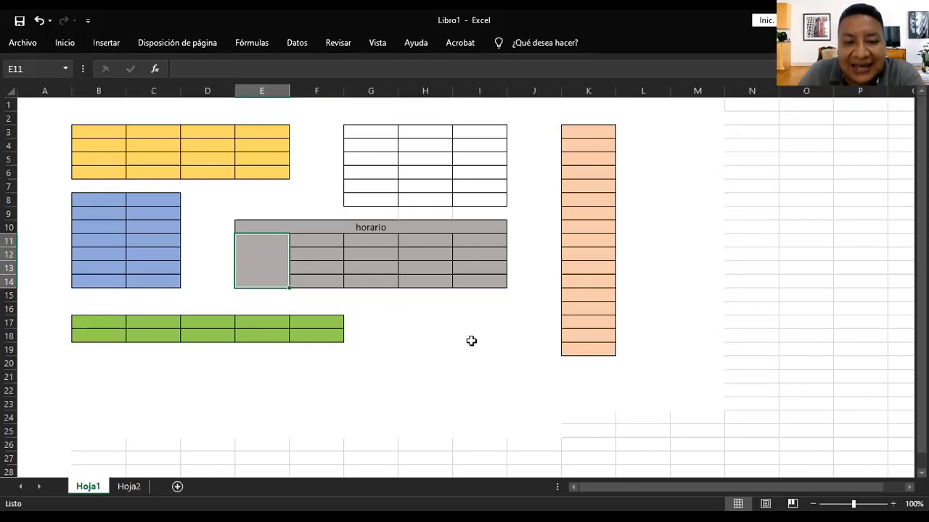
- Enter 1 in the merged cell E11:E14 of the gray table
click(315, 255)
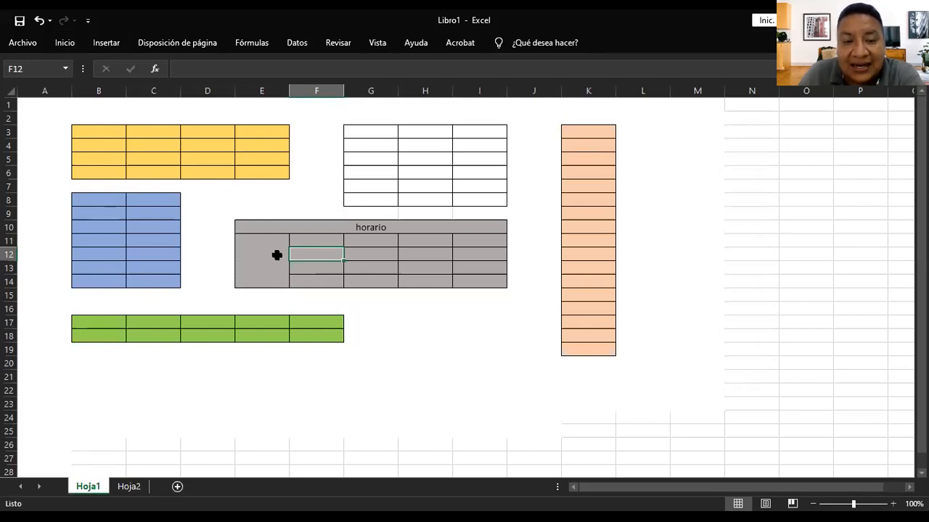
click(262, 254)
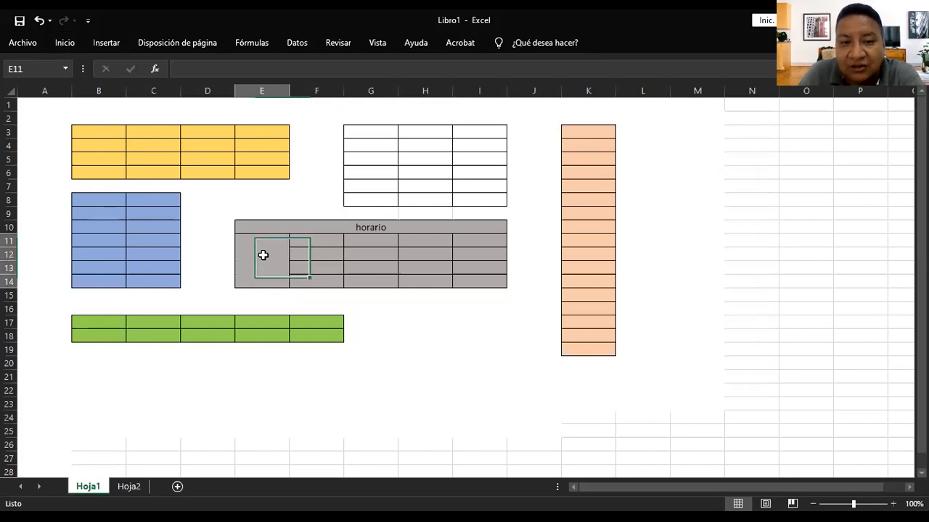
text(1)
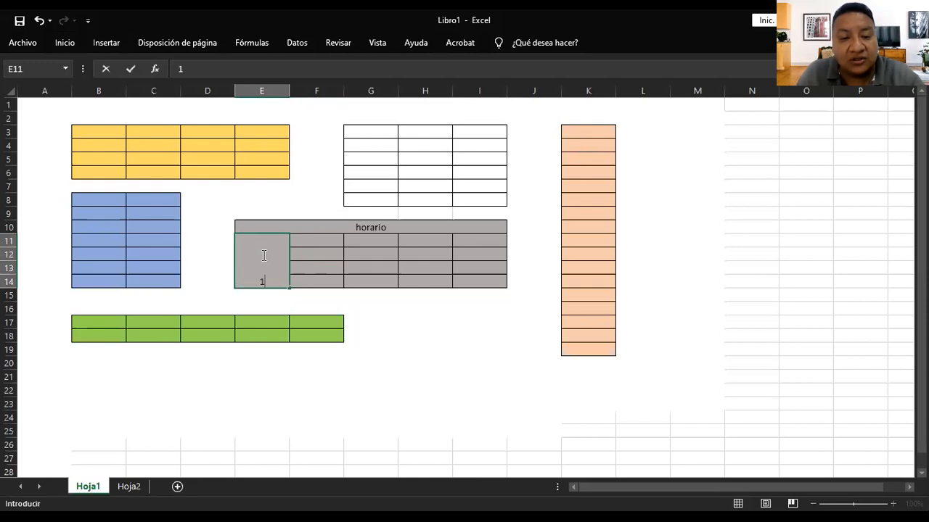
click(370, 349)
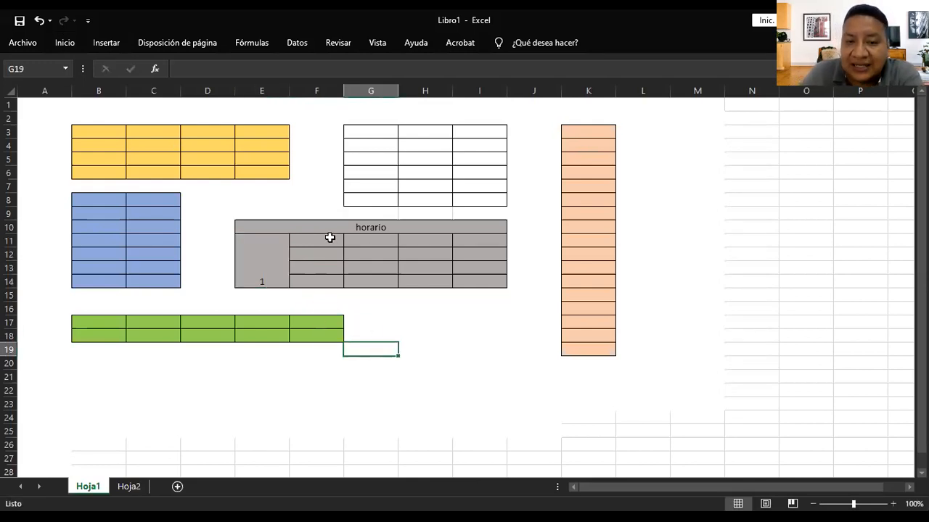
- Merge and center cells H12:H14 in the gray table's fourth column
click(430, 260)
drag(430, 260, 427, 282)
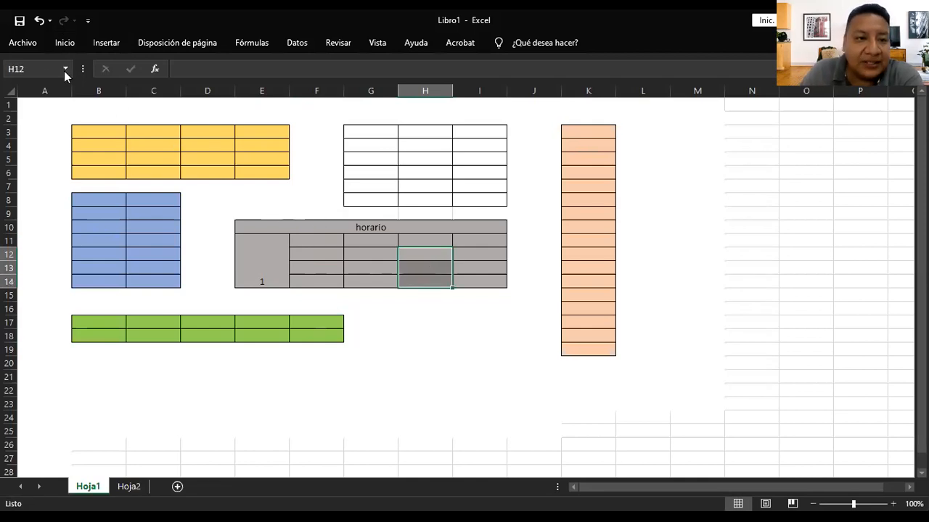
click(63, 44)
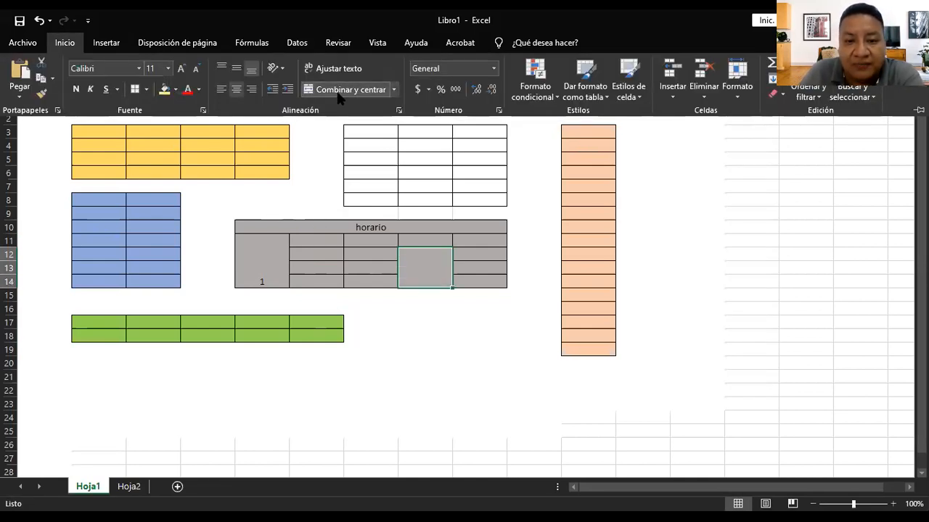
click(487, 395)
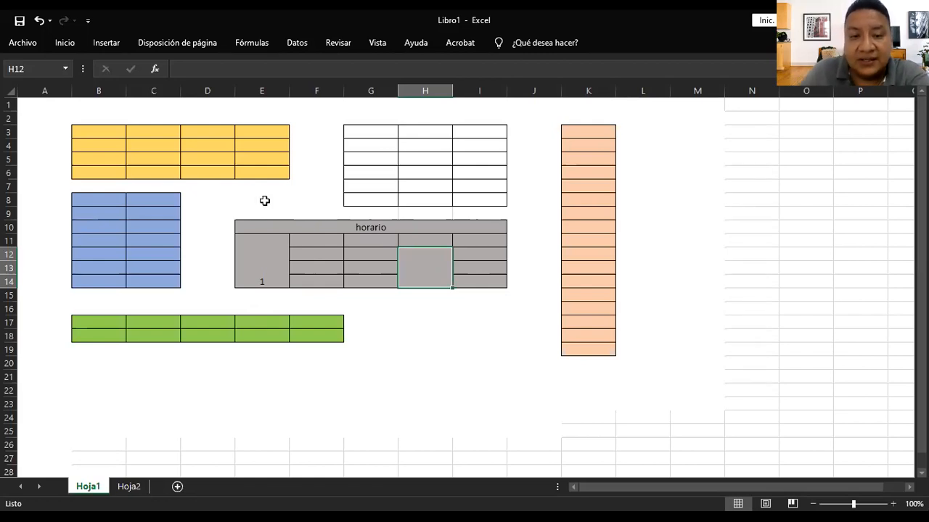
- Label the gray table's dimensions as "5 x 5" in cell H15 below it
click(419, 297)
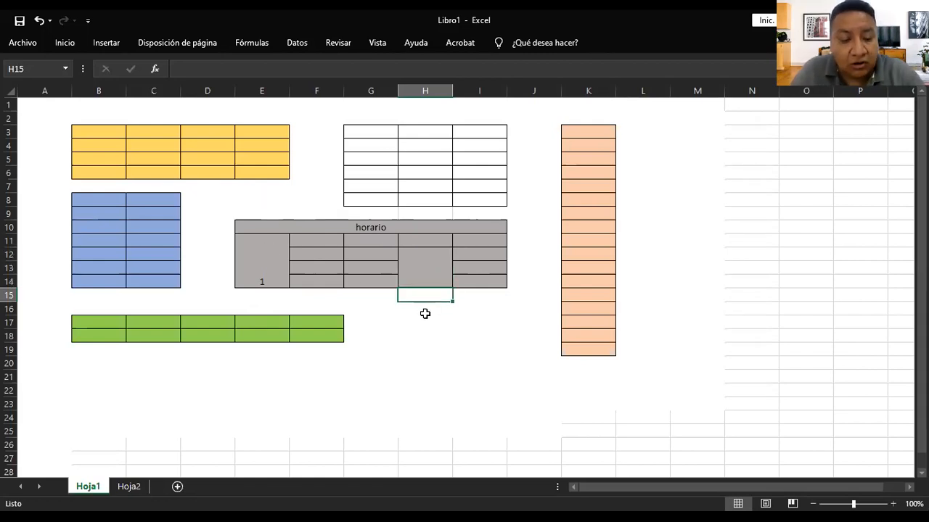
text(5)
click(435, 375)
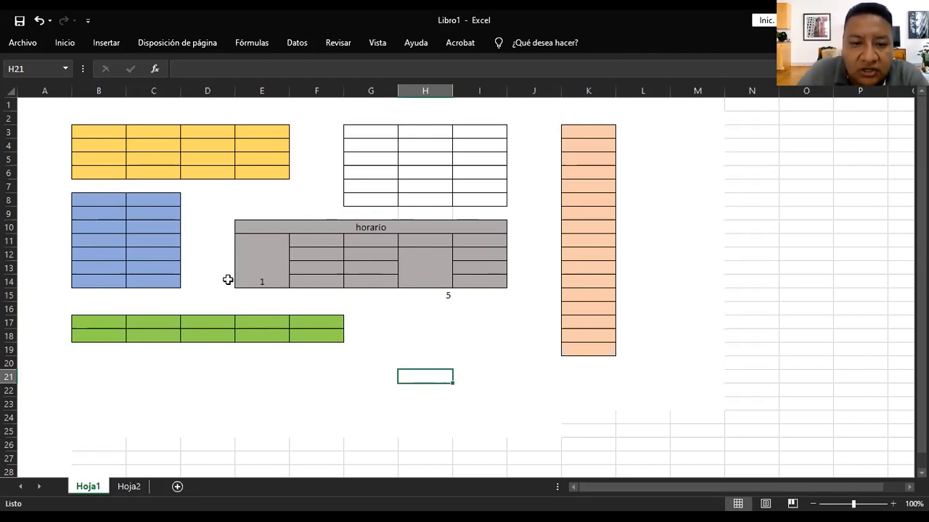
click(439, 297)
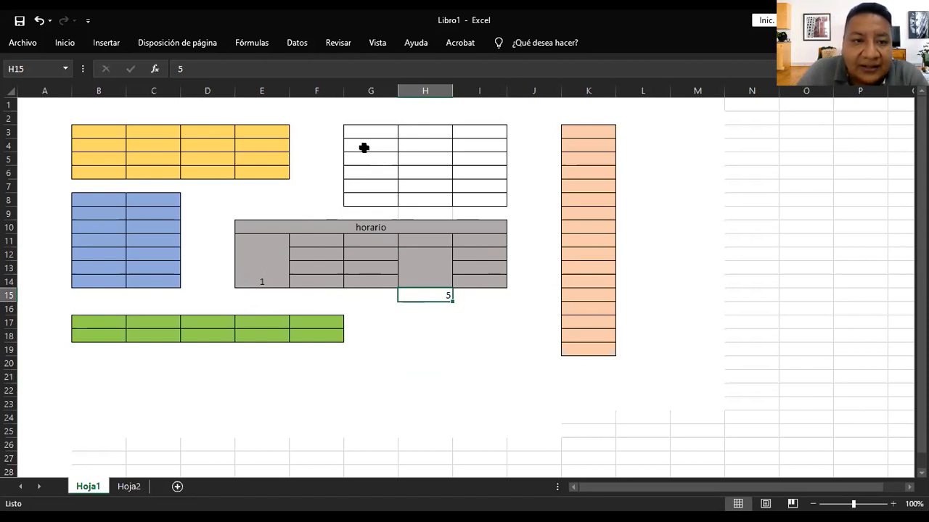
click(270, 71)
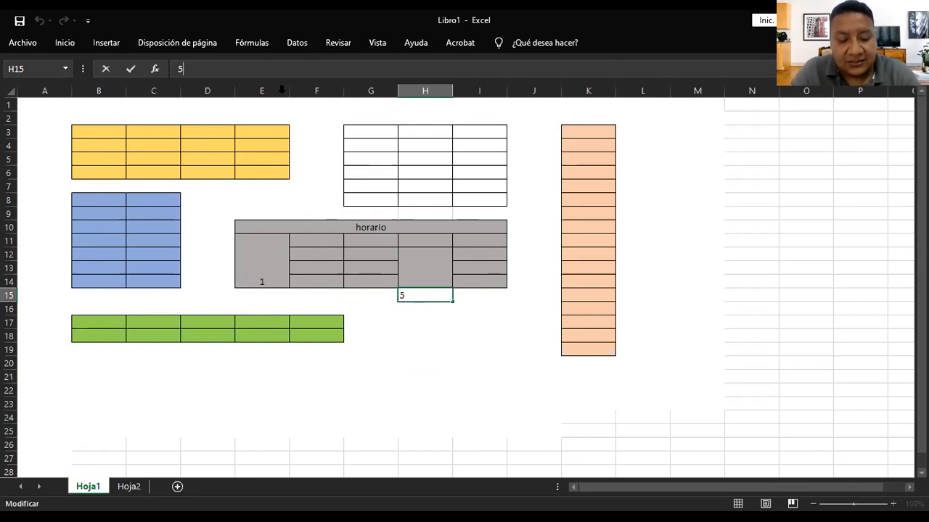
text(x 5)
click(477, 338)
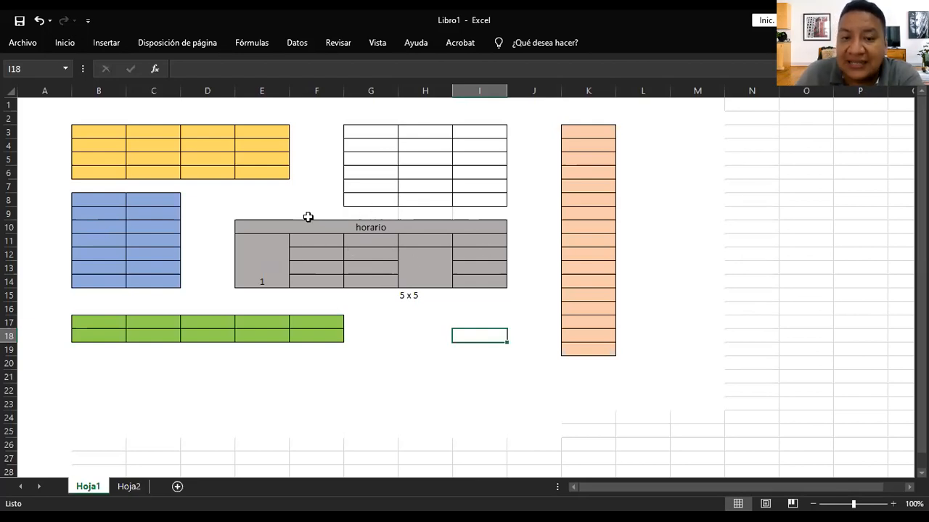
- Merge and center cells F11:I11 in the gray table's second row
click(604, 89)
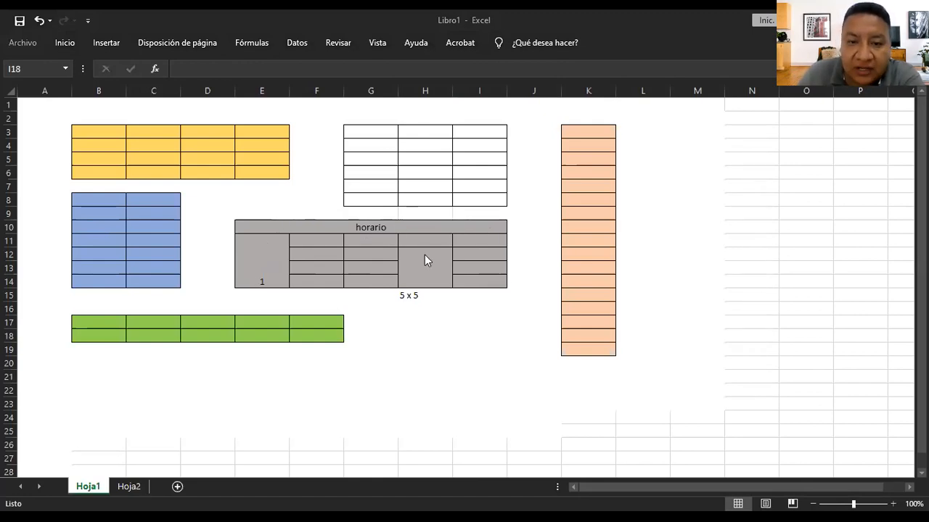
drag(314, 240, 468, 243)
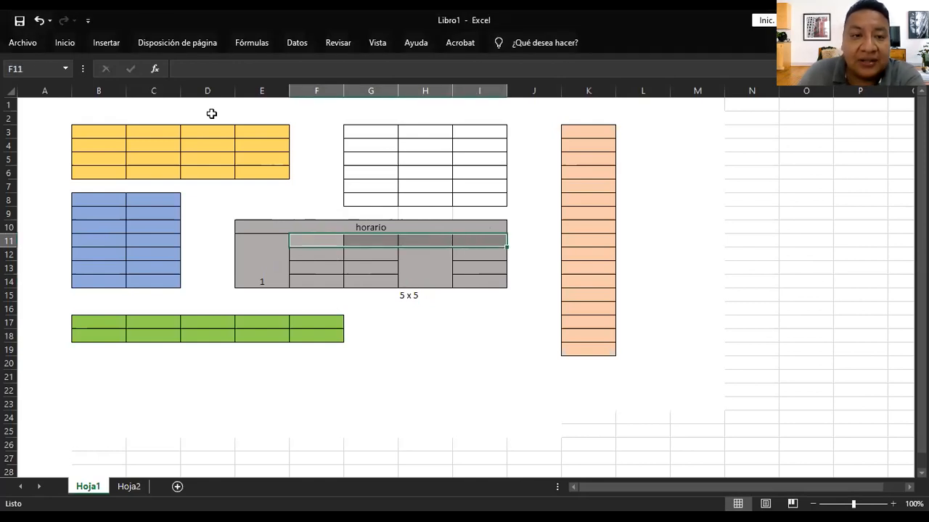
click(57, 45)
click(340, 91)
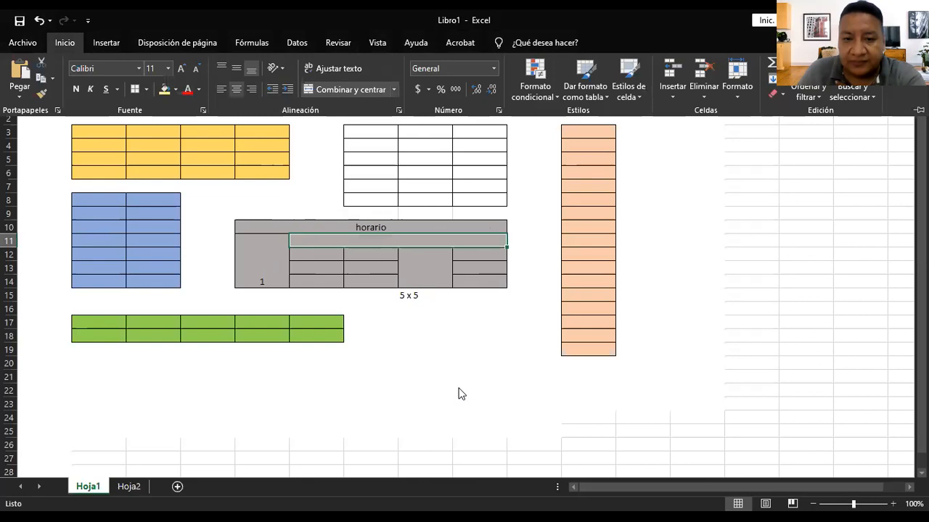
click(416, 386)
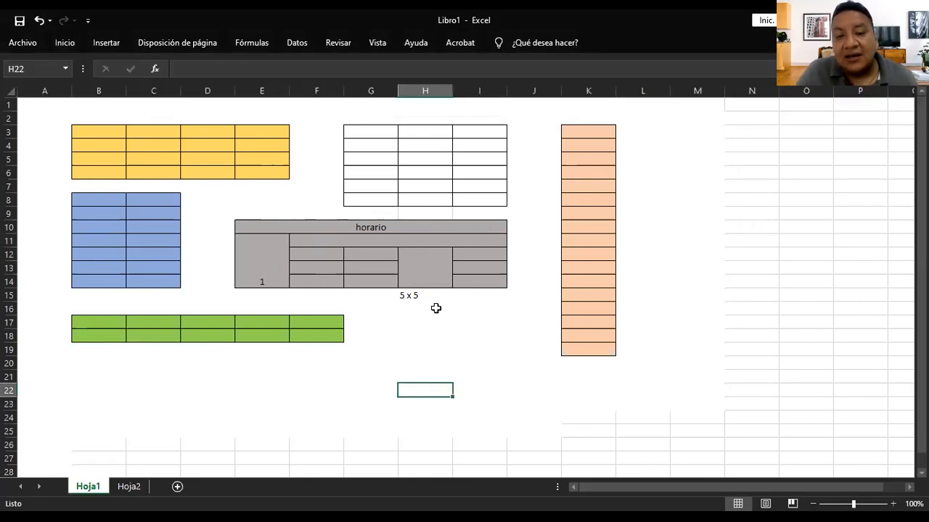
- On sheet Hoja2, label the blue single-column table's dimensions as "1 x13" in cell B16
click(411, 295)
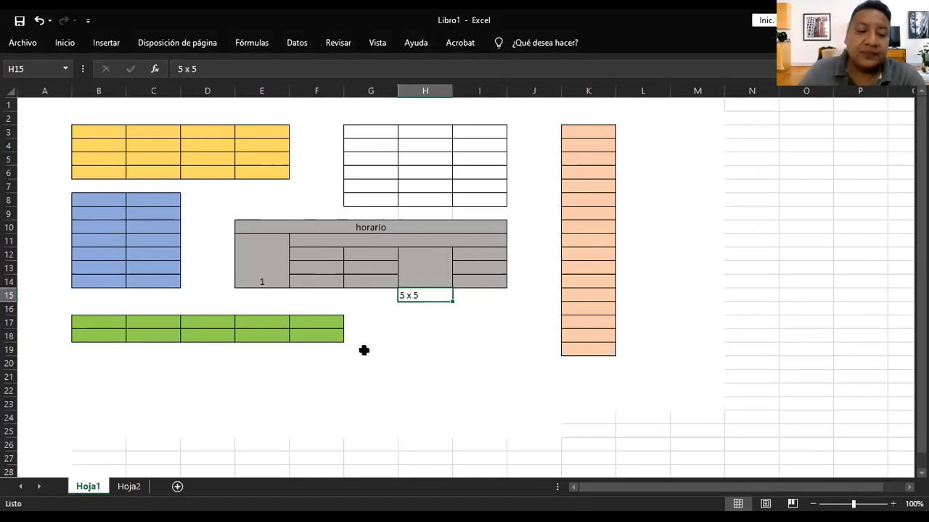
click(131, 487)
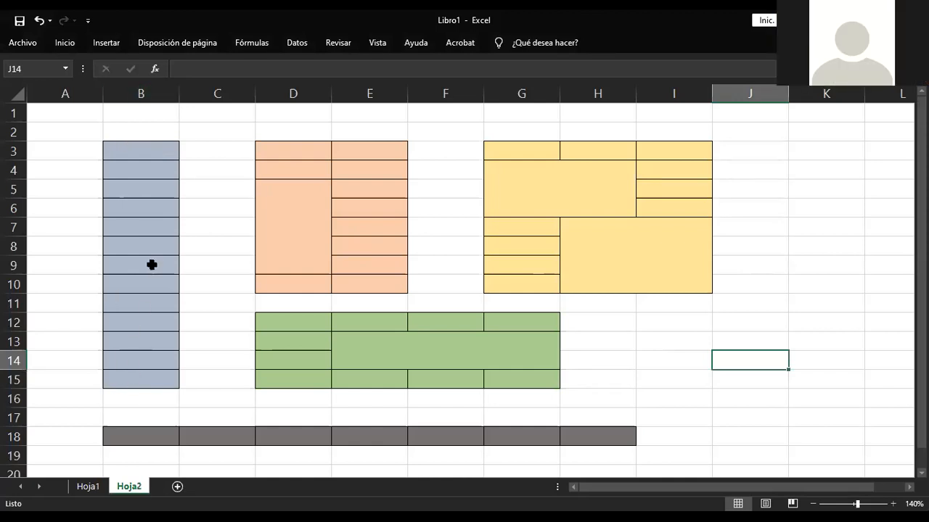
click(128, 397)
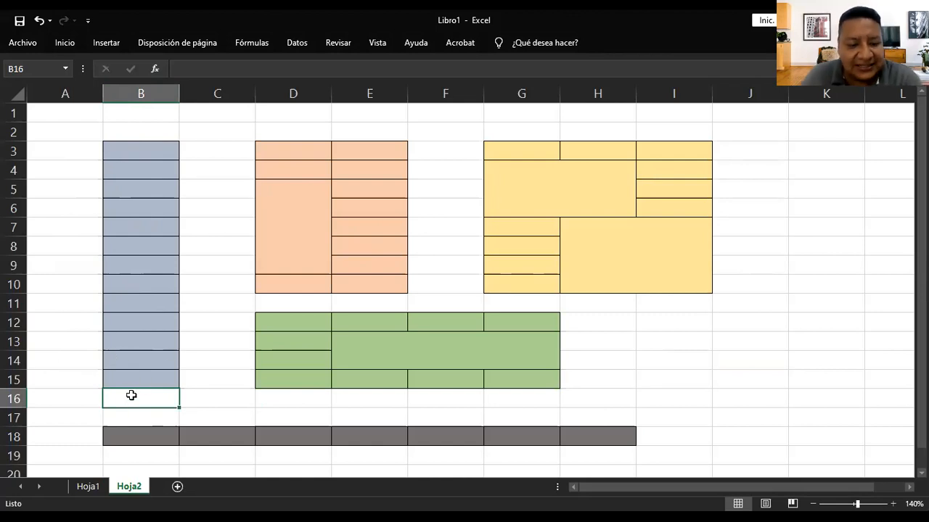
text(1 x13)
click(208, 241)
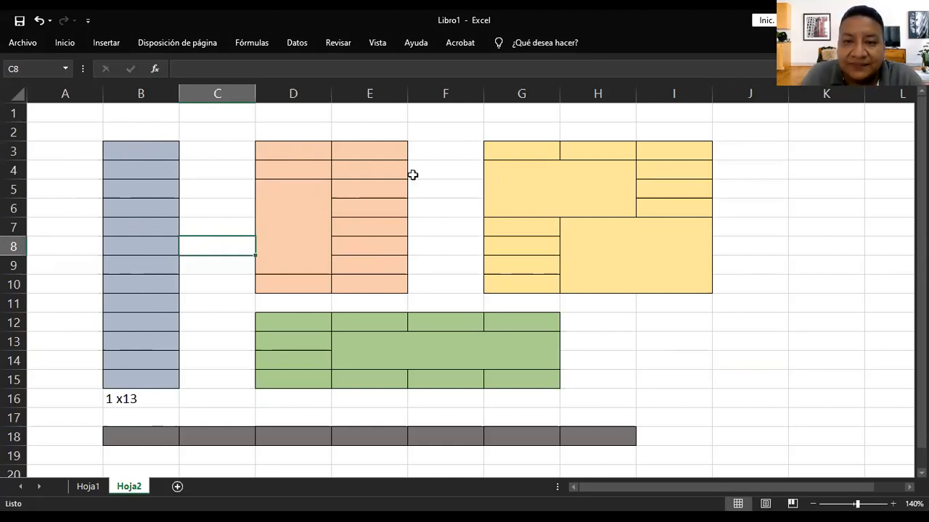
- Label the orange table's dimensions as "2x 8" in cell E2 above it
click(716, 37)
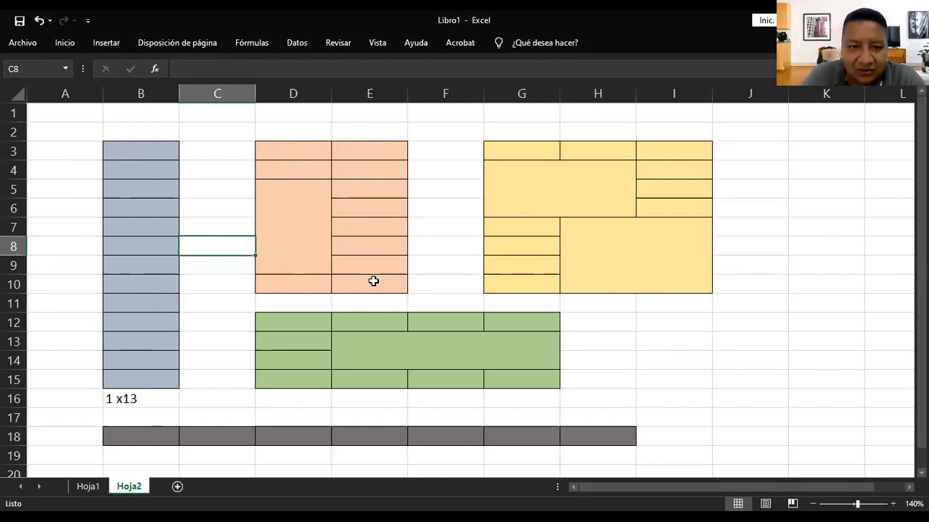
click(349, 130)
text(2x)
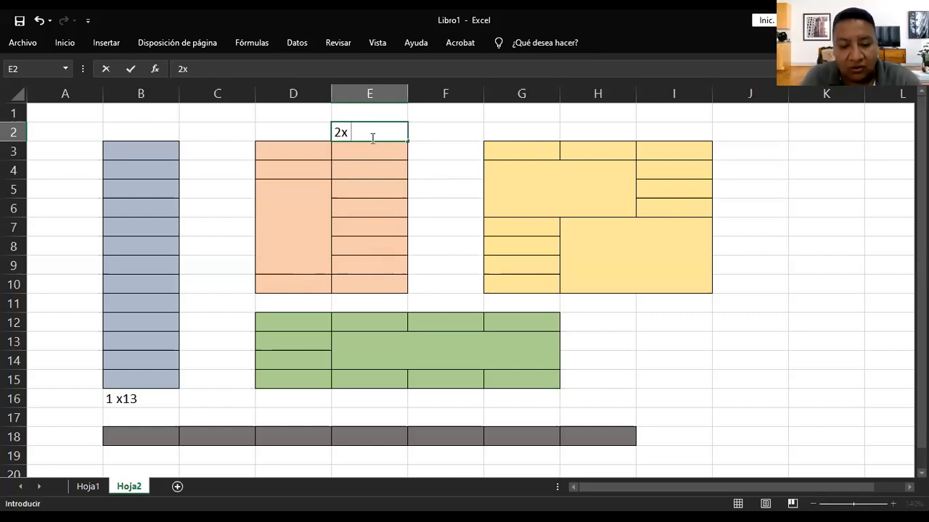
text(8)
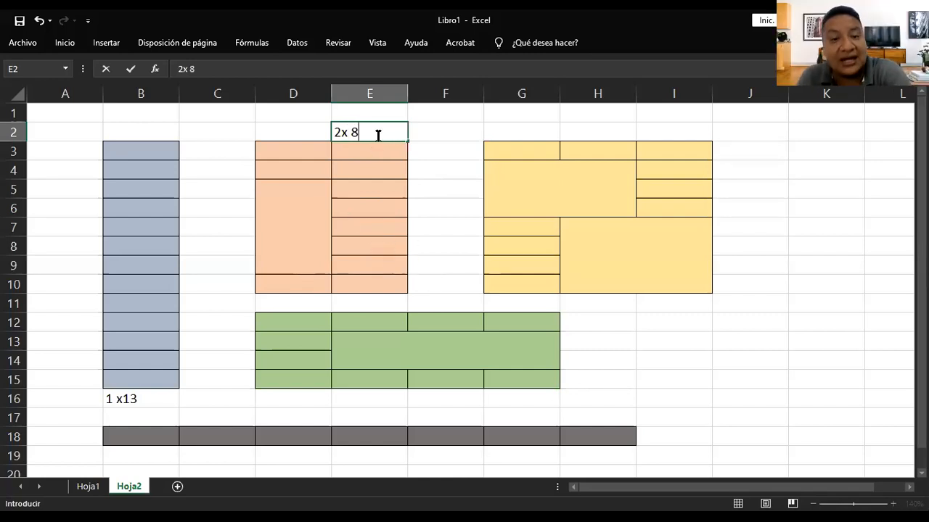
click(450, 129)
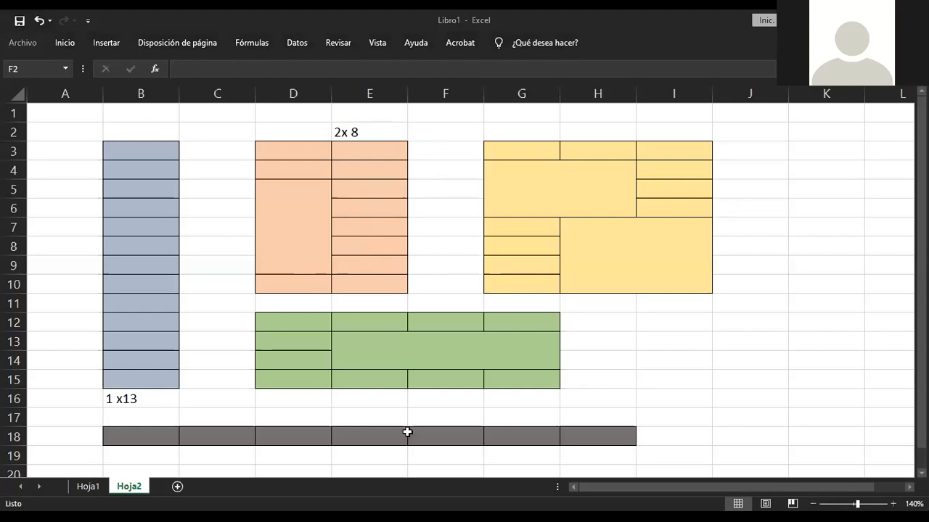
- Label the single-row gray table's dimensions as "7 x 1" in cell I18 beside it
click(431, 433)
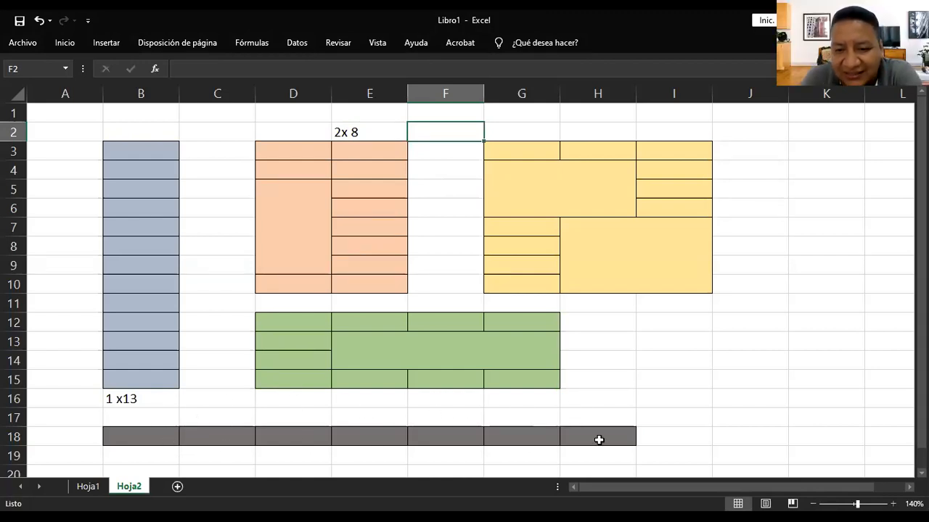
click(679, 437)
text(7 )
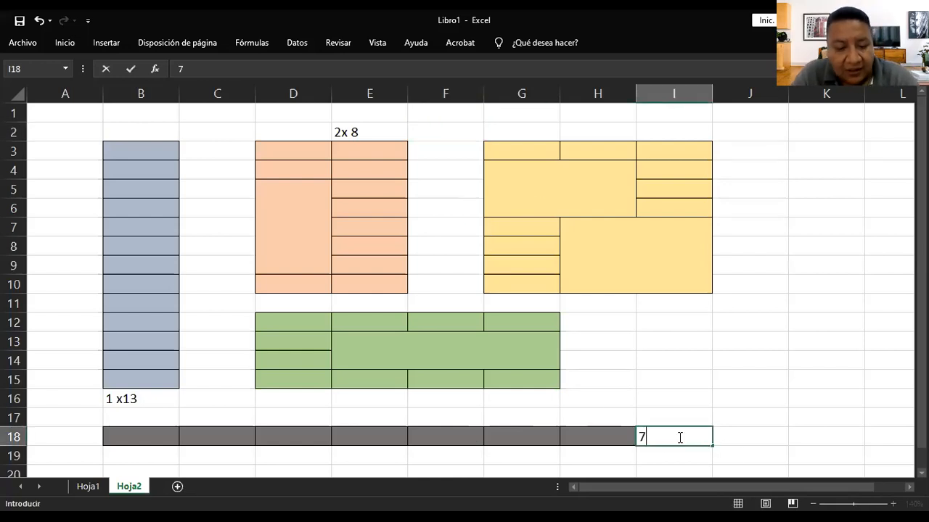
text(x)
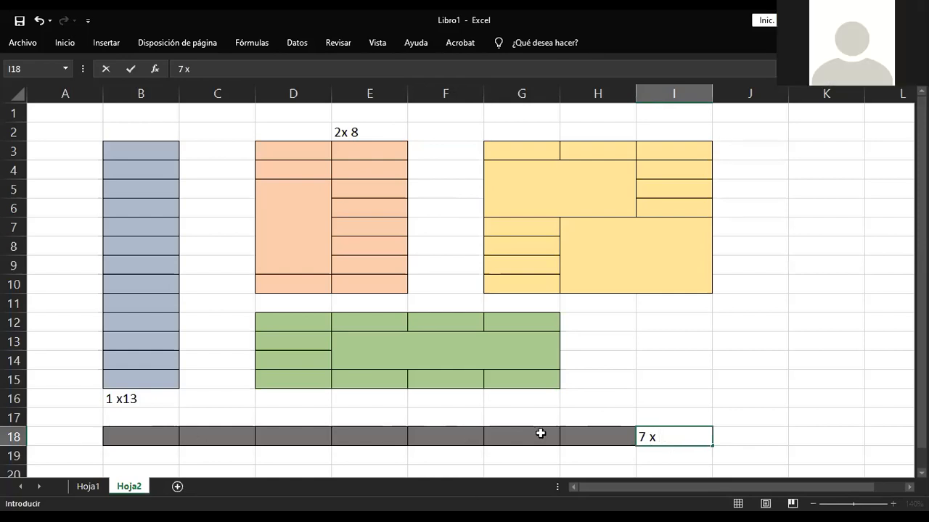
text( 1)
click(737, 401)
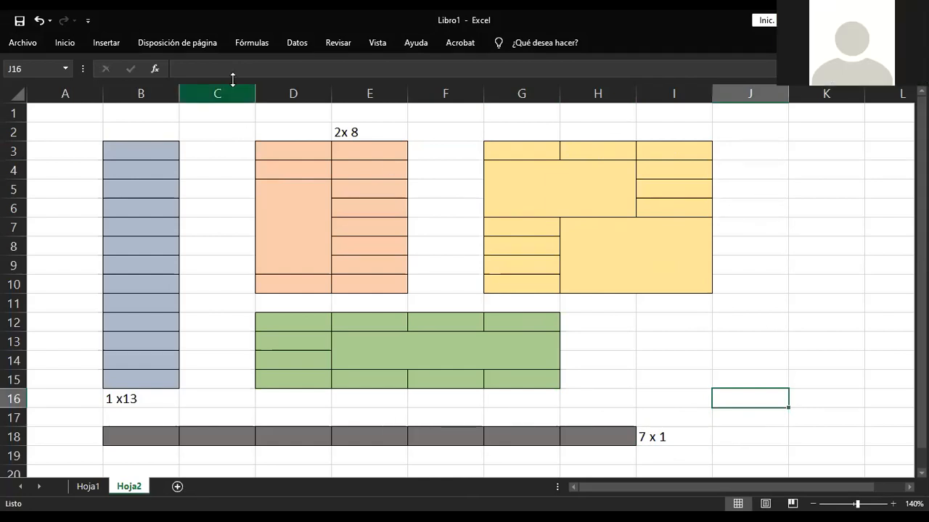
- Label the yellow table's dimensions as "3 x 8" in cell I11 below it
click(358, 114)
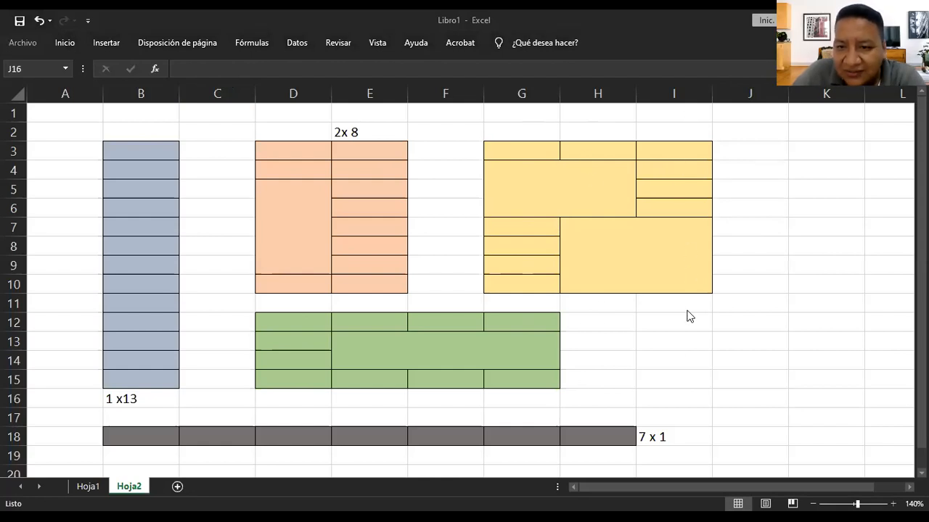
click(664, 301)
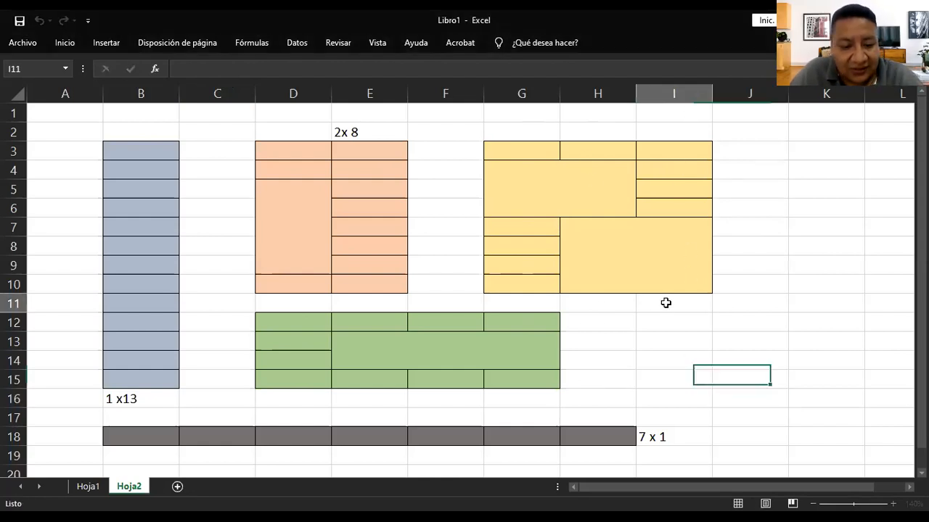
text(3 x)
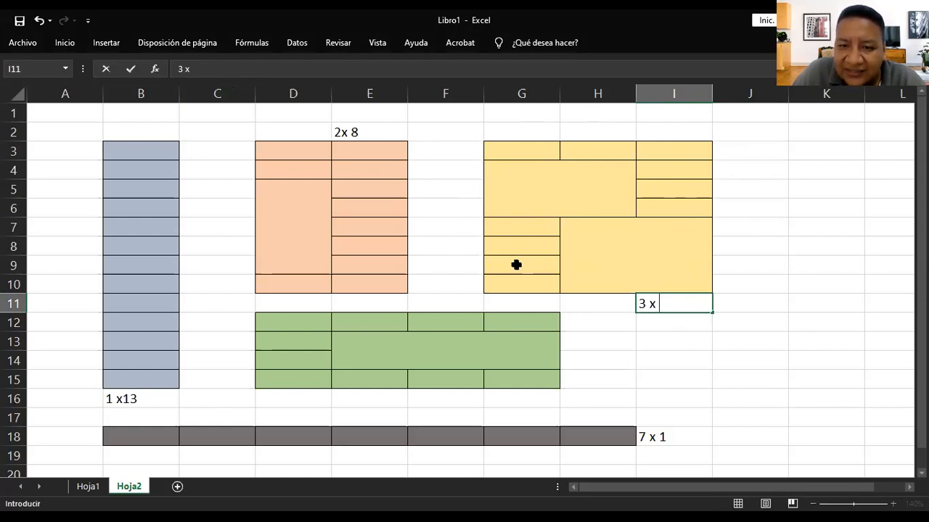
text(8)
click(672, 356)
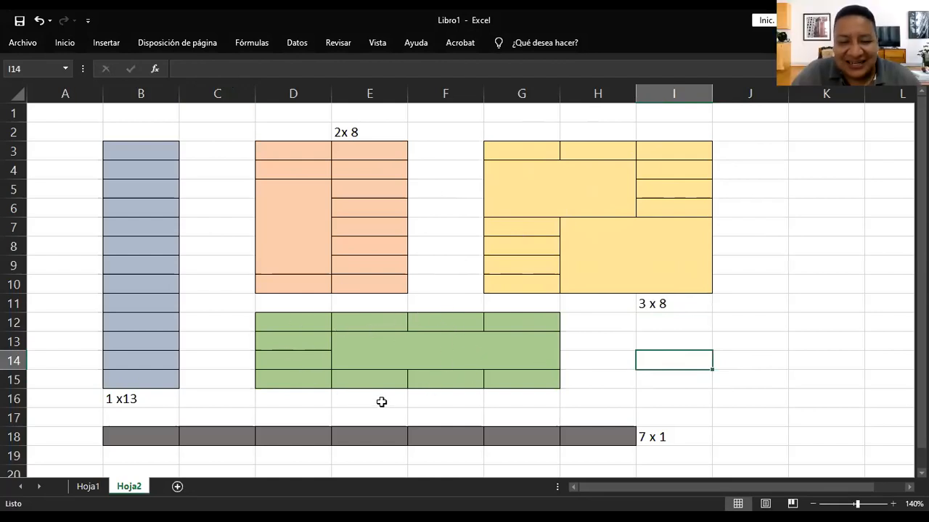
- Label the green table's dimensions as "4x4" inside its merged cell E13:G14
click(399, 352)
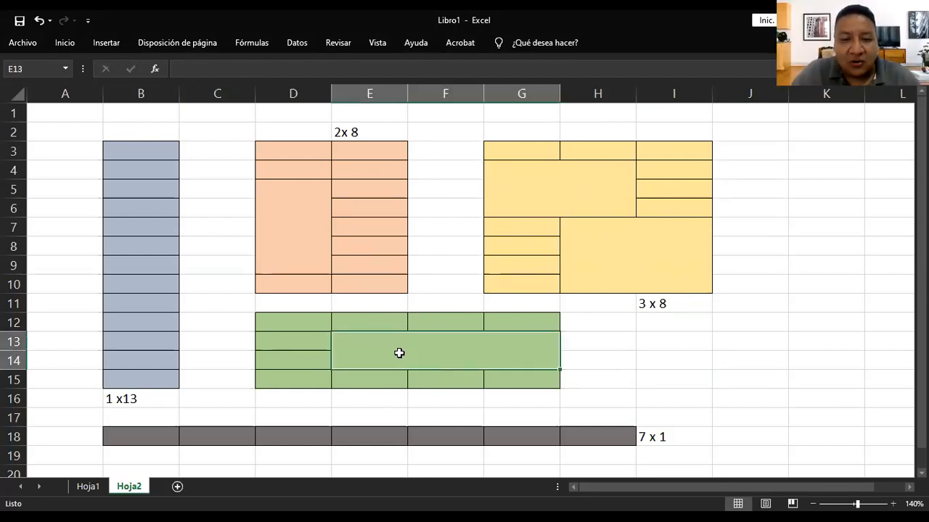
text(4x4)
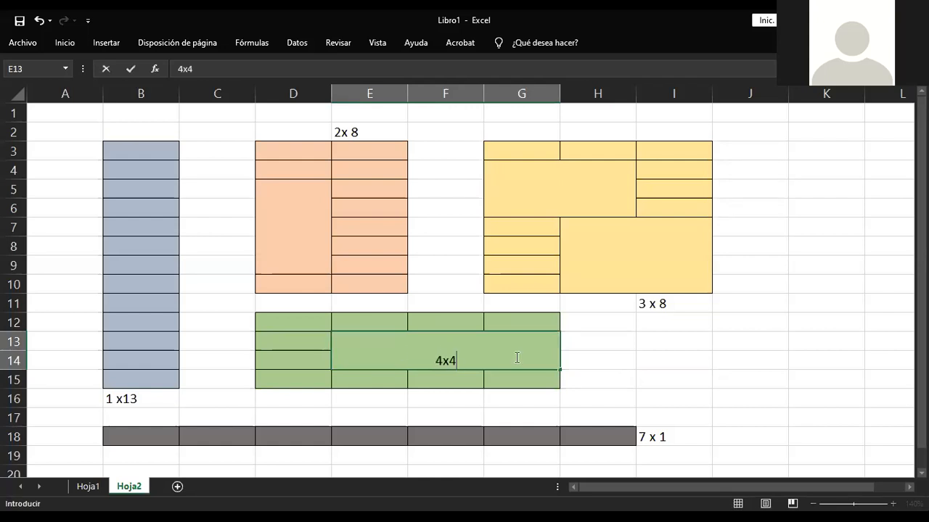
click(632, 366)
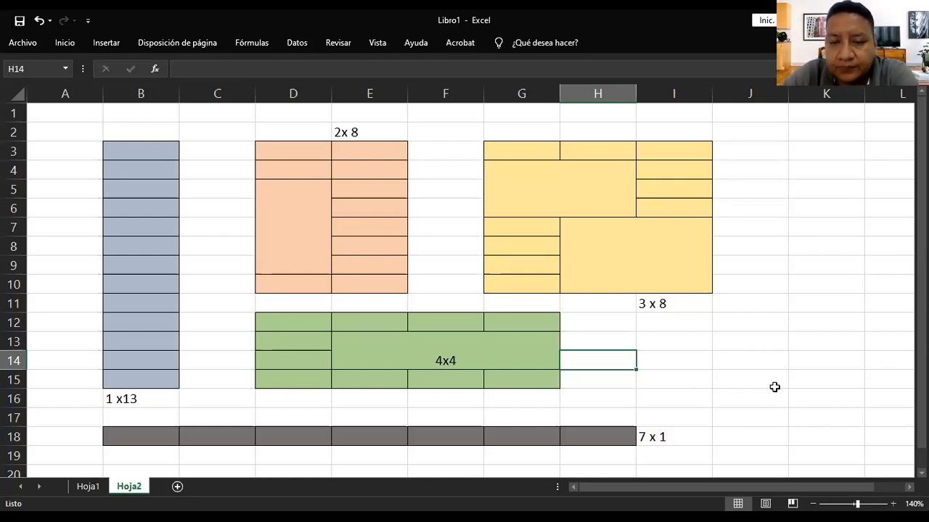
click(623, 273)
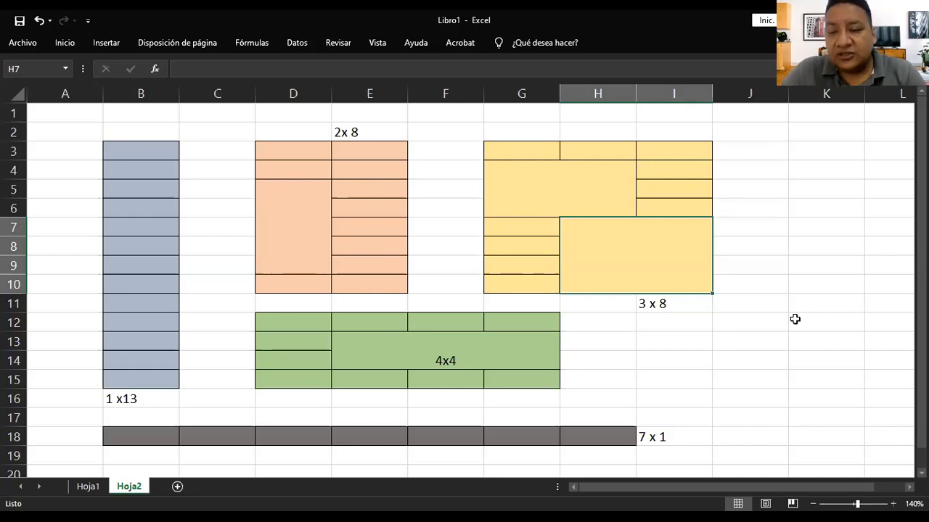
click(634, 112)
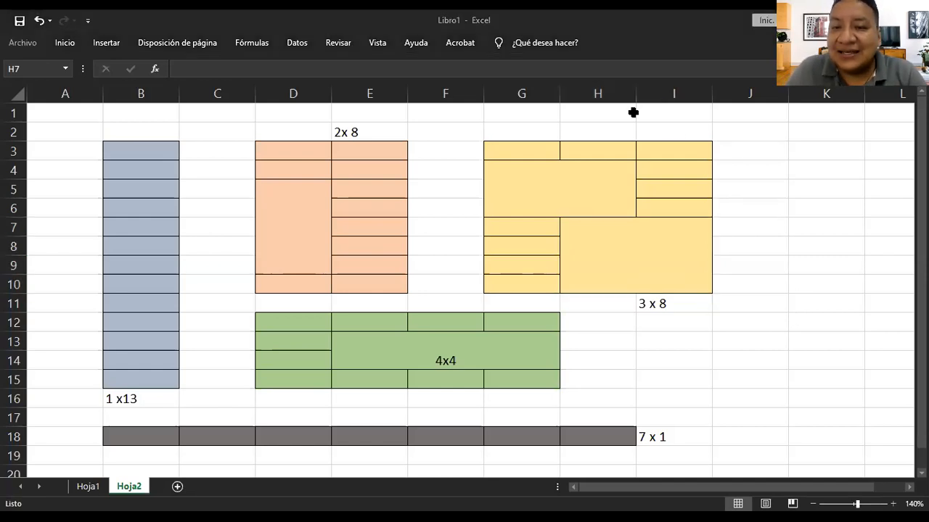
click(801, 264)
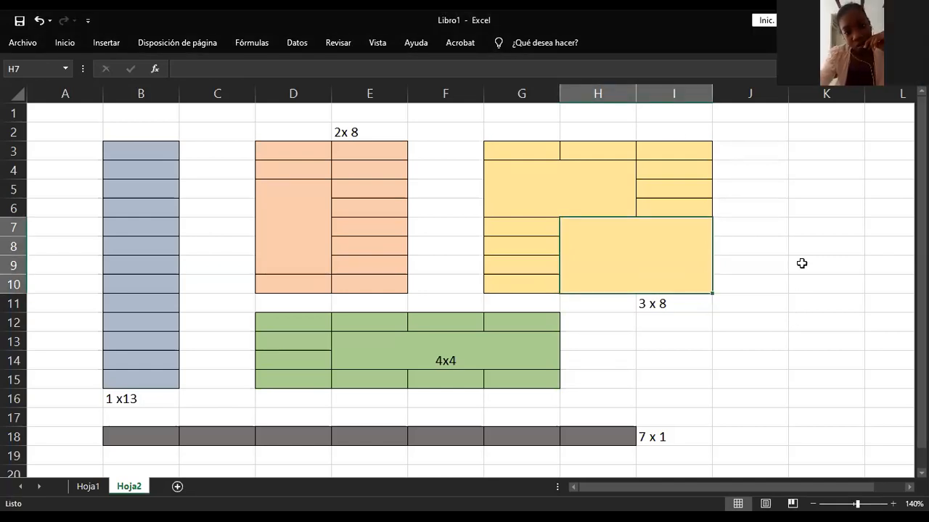